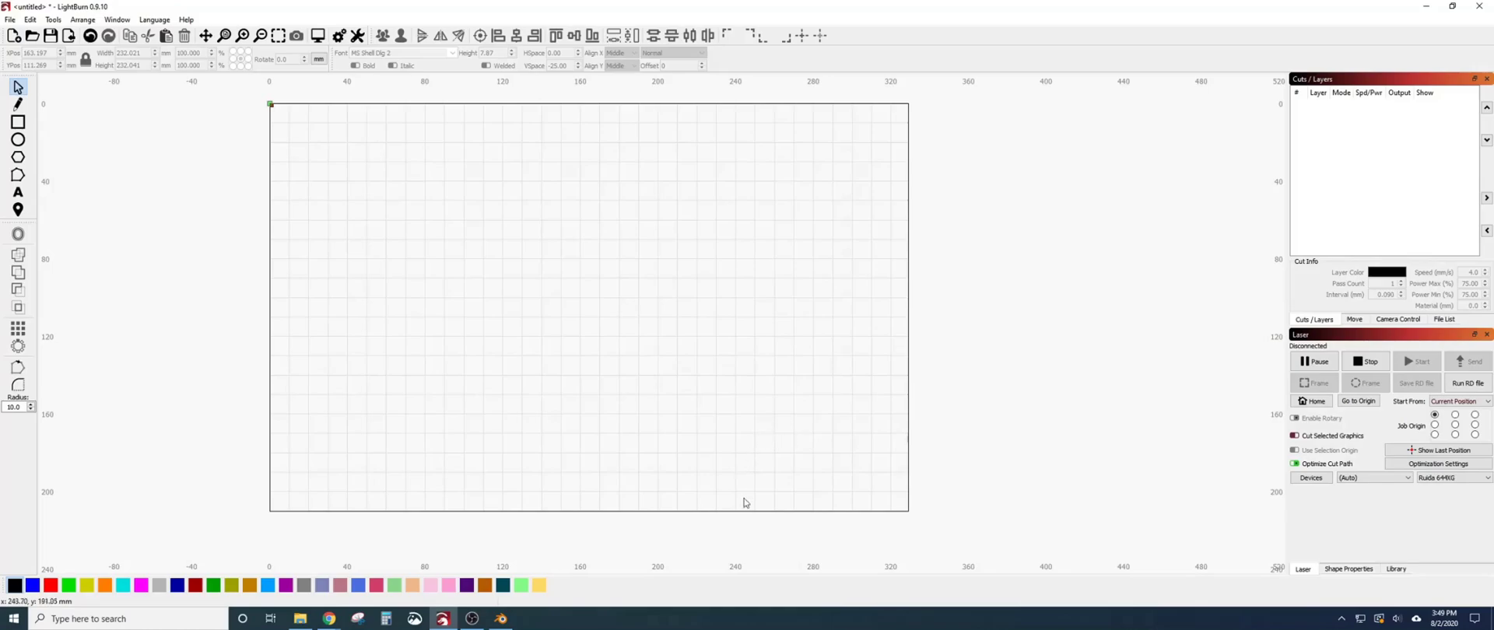
# Copy the LEATHER.PH circle logo from the browser image results and paste it into the LightBurn workspace
pyautogui.moveTo(442, 618)
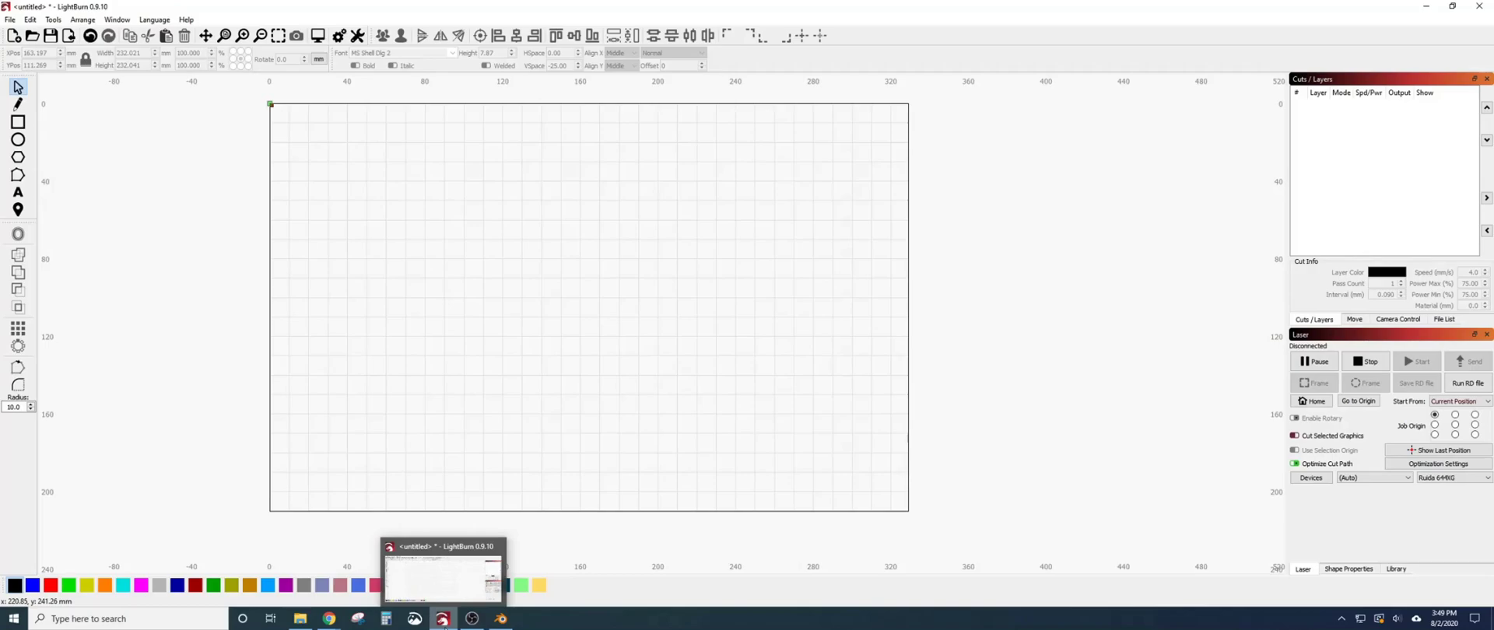
pyautogui.click(443, 618)
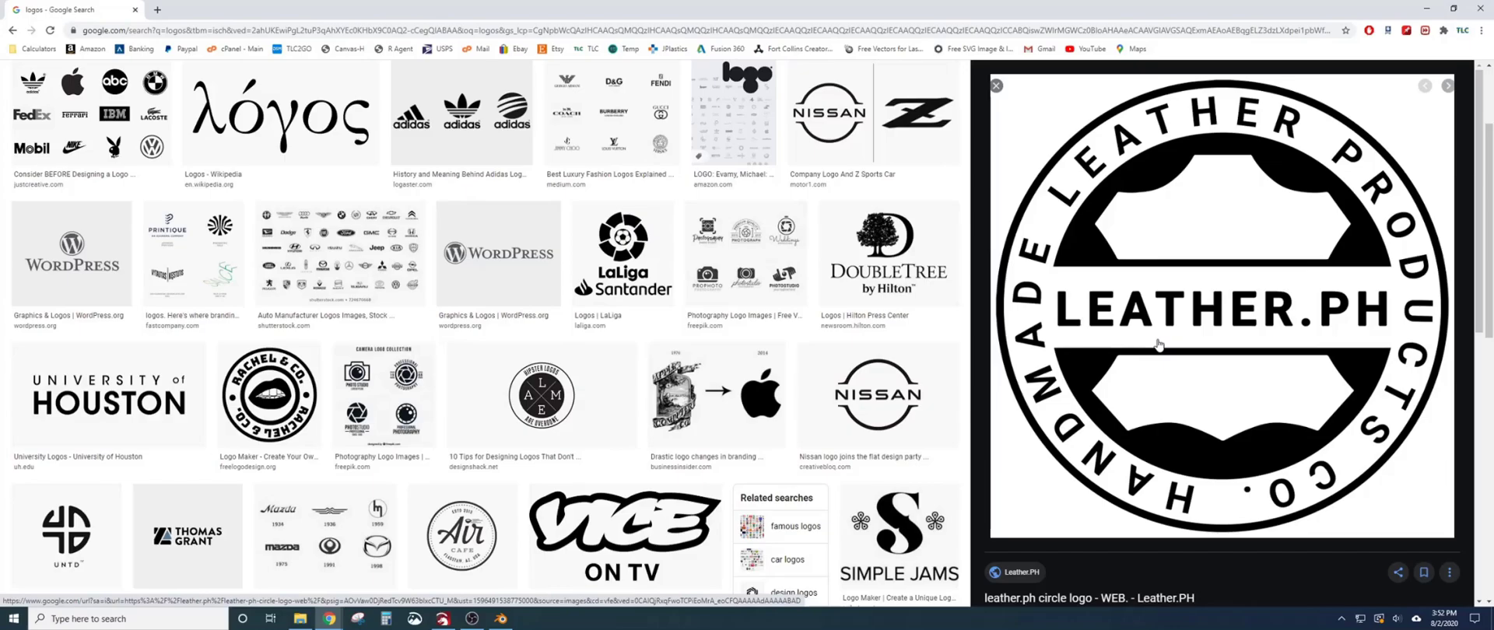
pyautogui.rightClick(1171, 327)
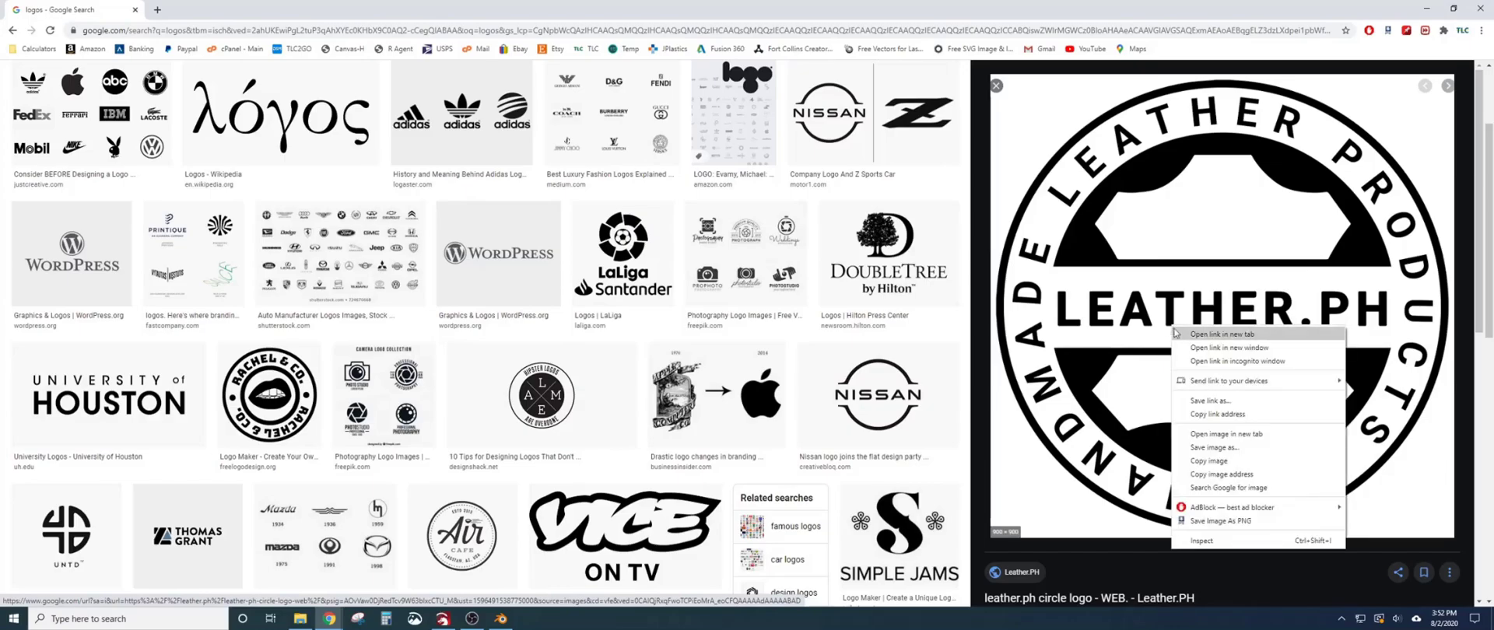
pyautogui.click(1207, 460)
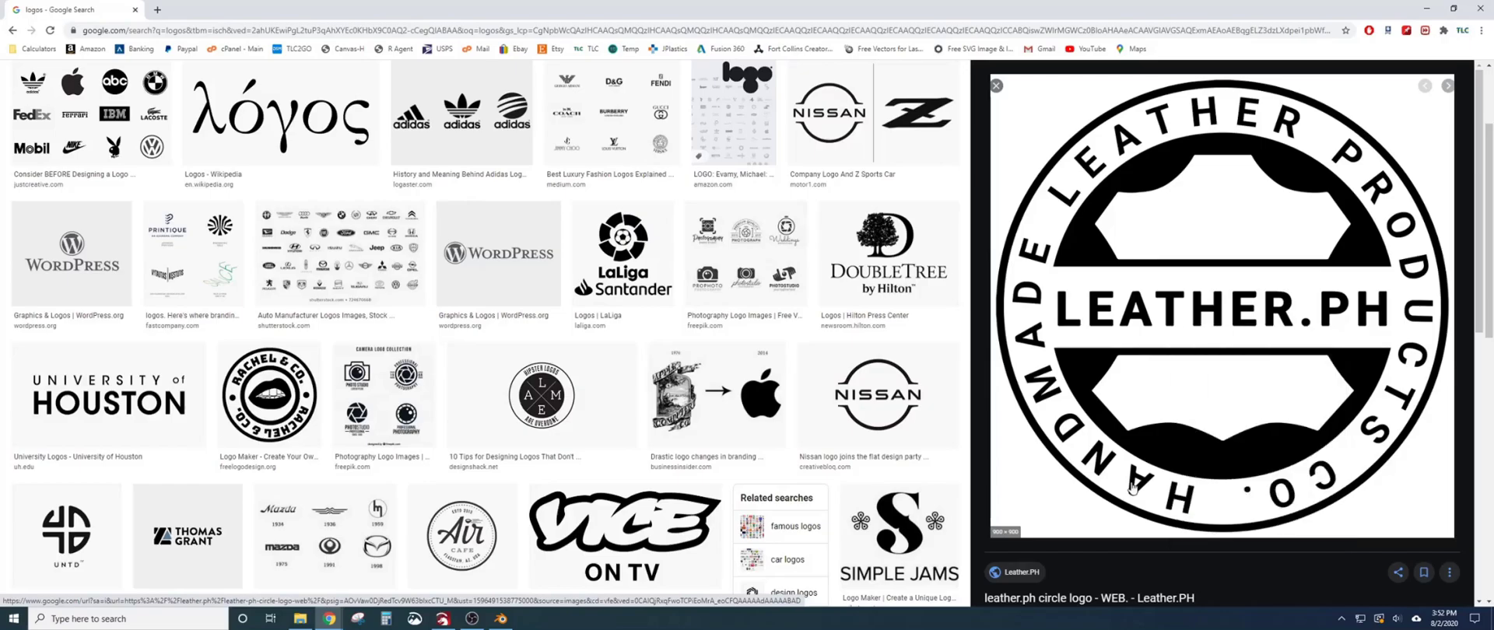
pyautogui.click(447, 621)
pyautogui.rightClick(517, 337)
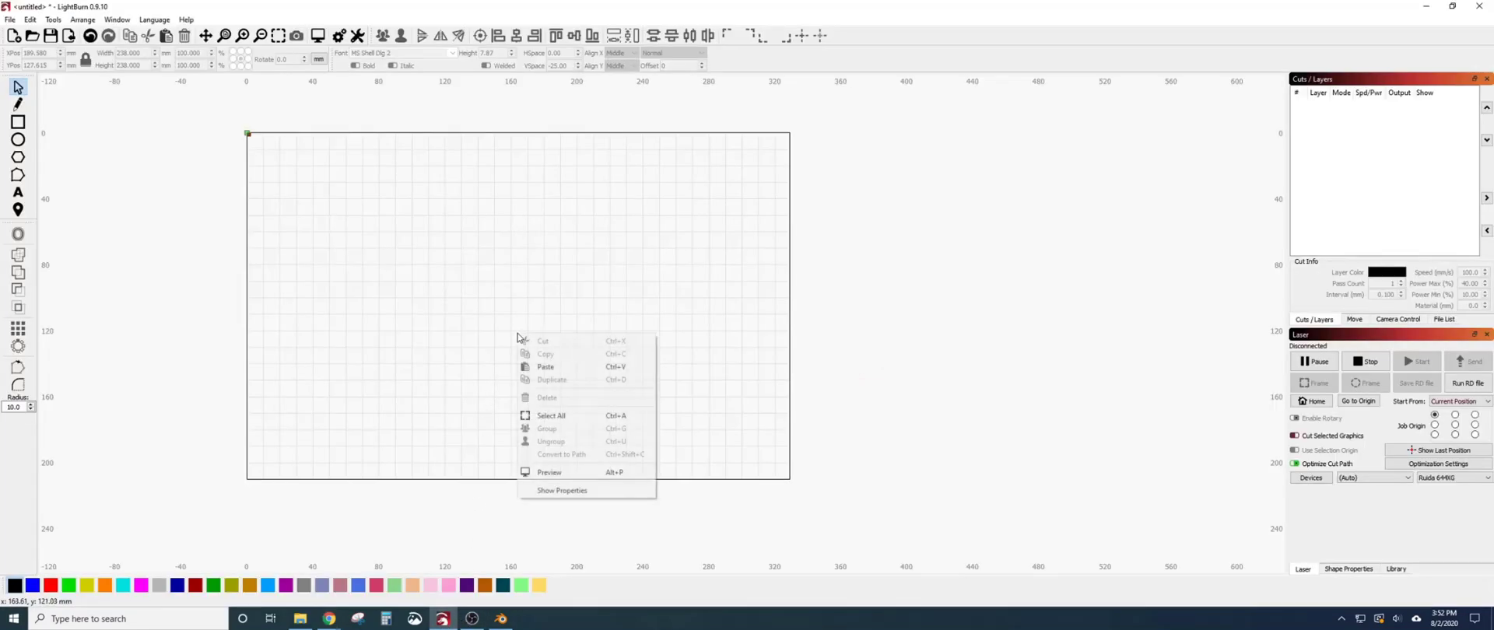
pyautogui.click(540, 371)
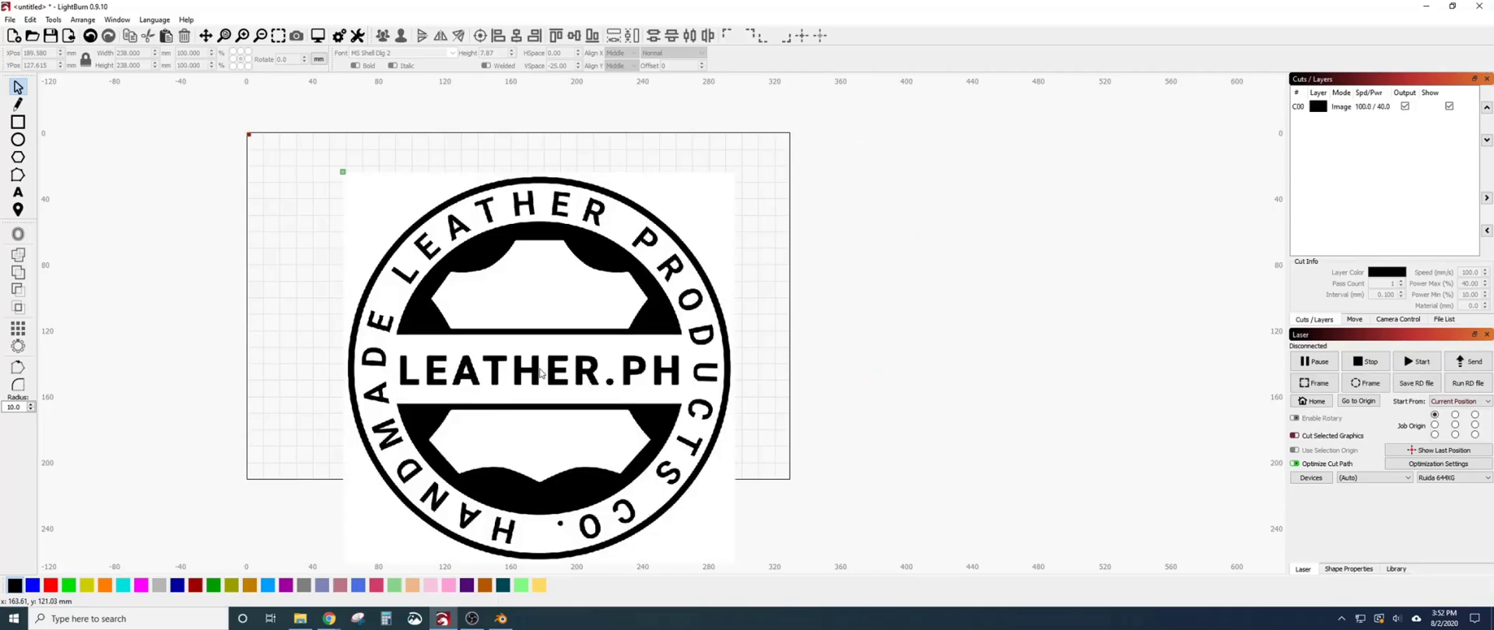
# Examine the edges of the pasted logo's outer ring and lettering up close for pixelation
pyautogui.scroll(10, 540, 371)
pyautogui.scroll(1, 360, 304)
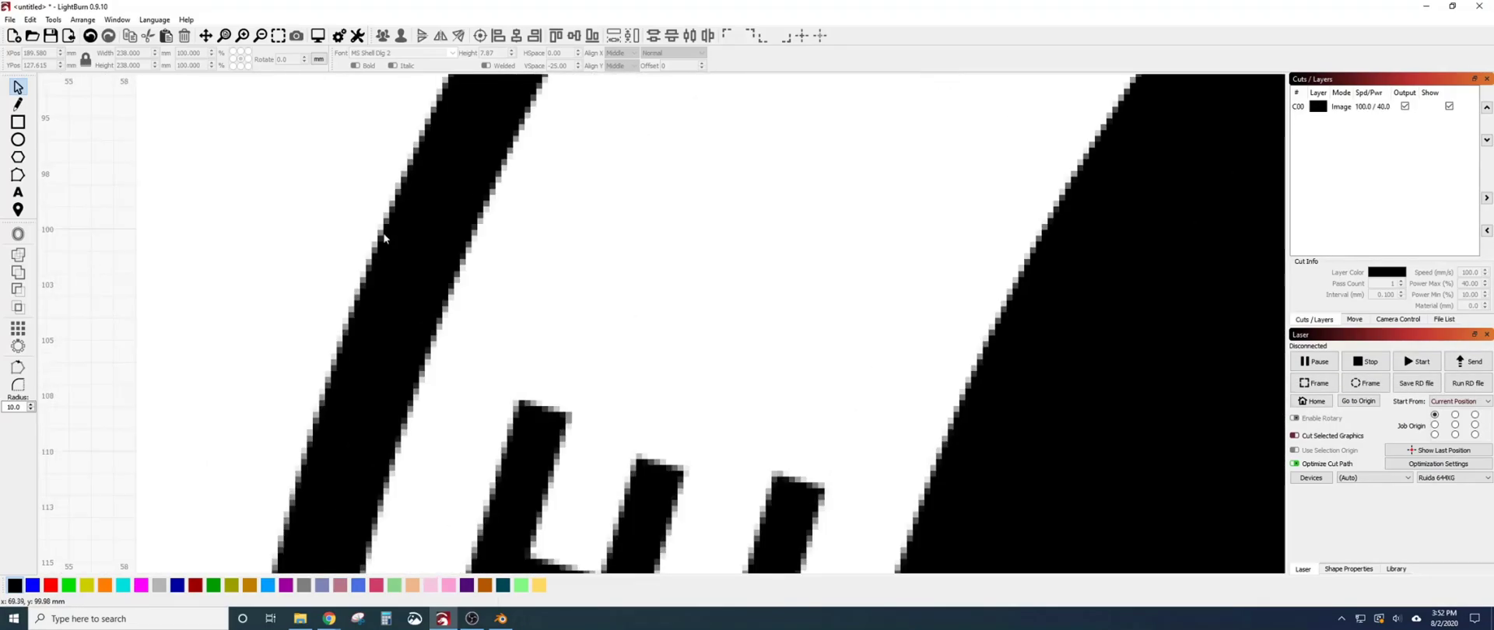
pyautogui.scroll(-2, 318, 426)
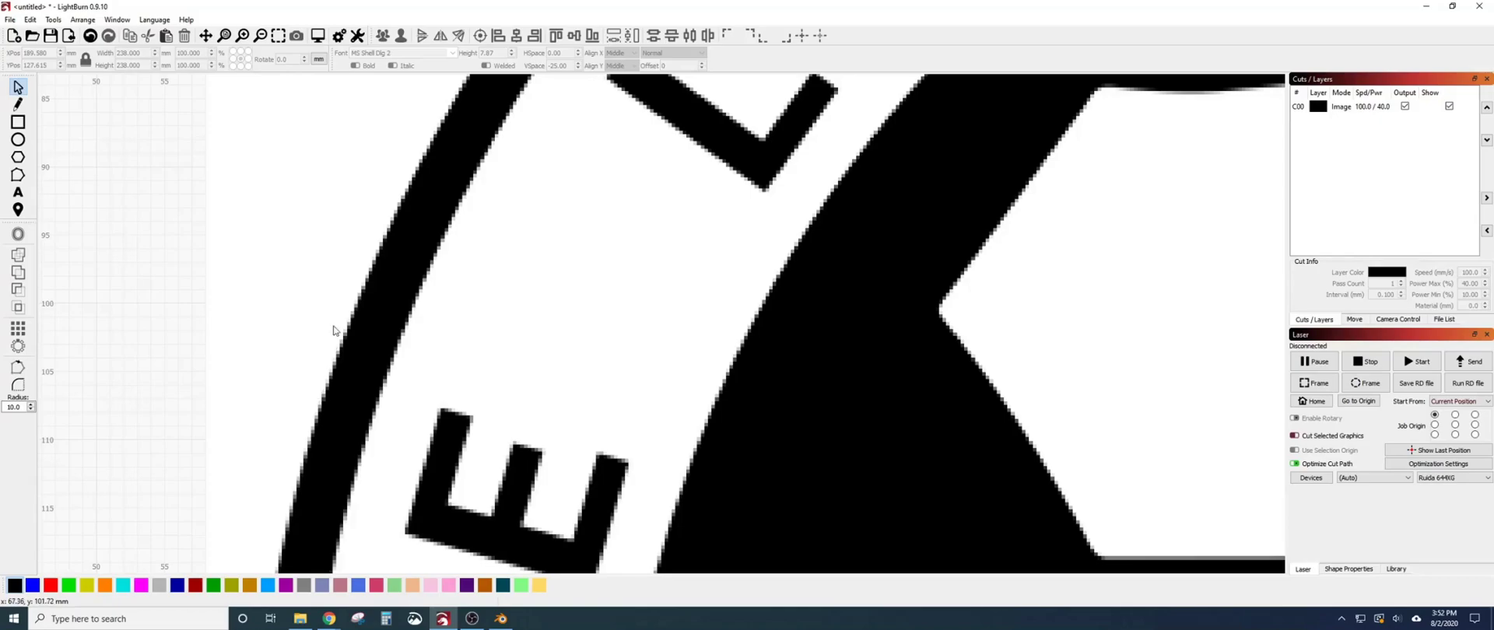
pyautogui.scroll(4, 332, 362)
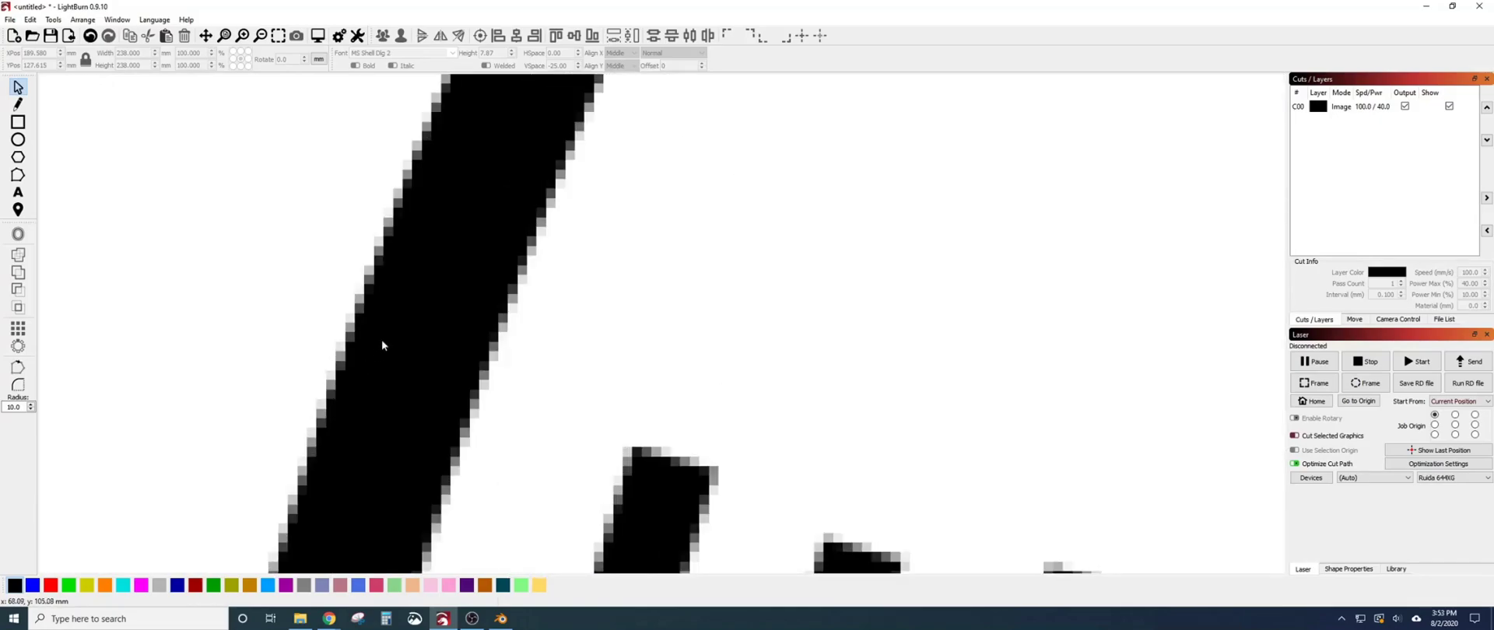
pyautogui.scroll(-4, 372, 354)
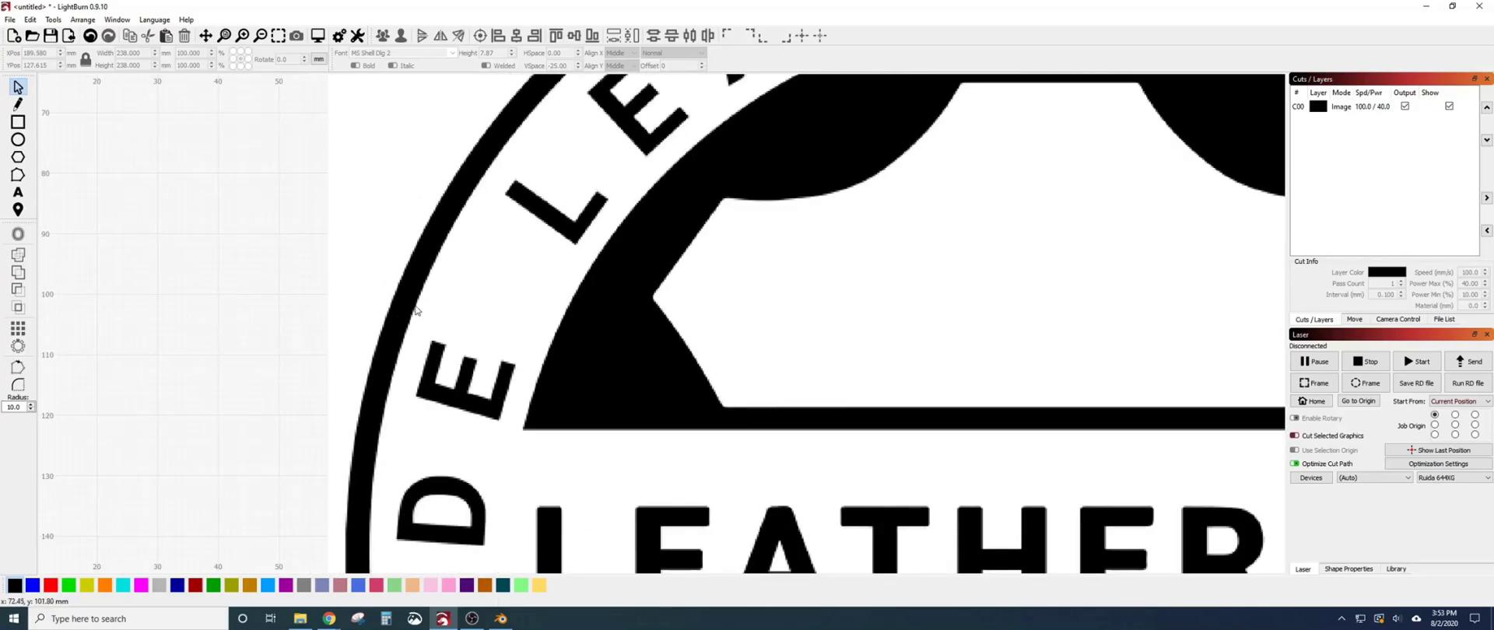
pyautogui.scroll(-5, 415, 311)
# Start an image trace of the pasted logo and raise the trace threshold to 238
pyautogui.hotkey('ctrl', 'a')
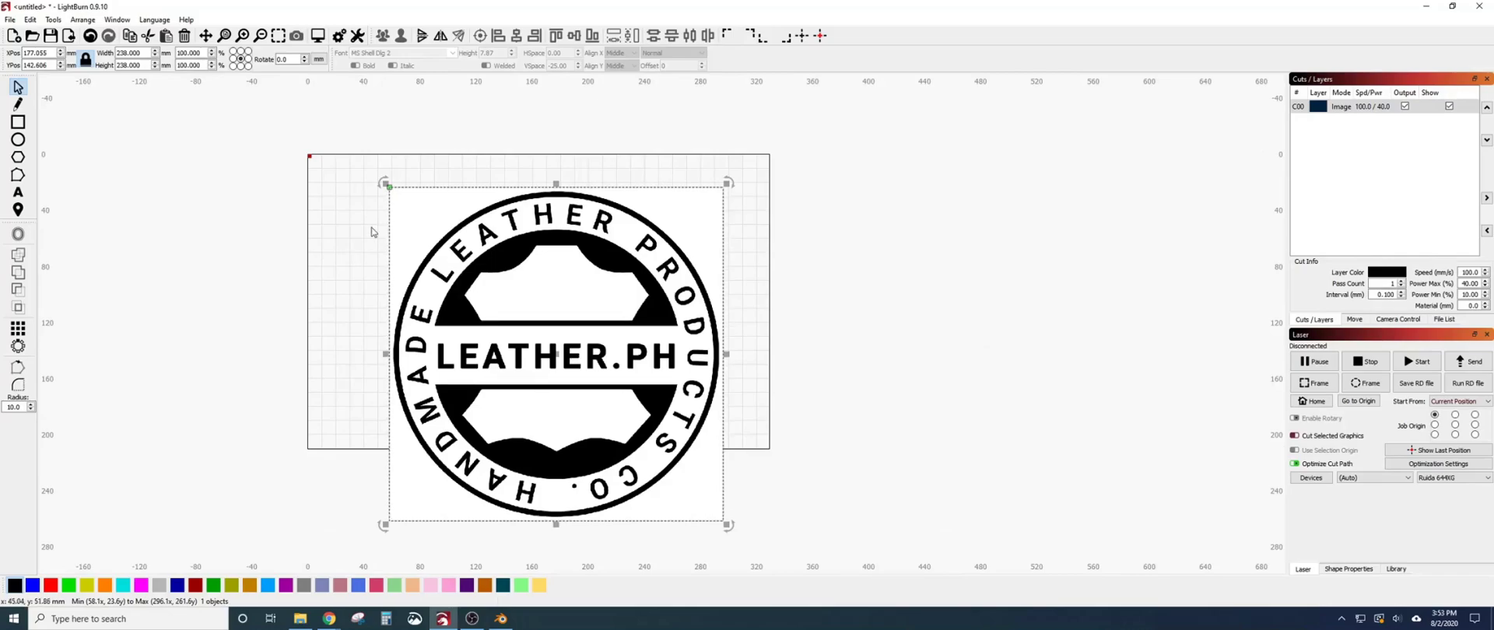
pyautogui.click(53, 20)
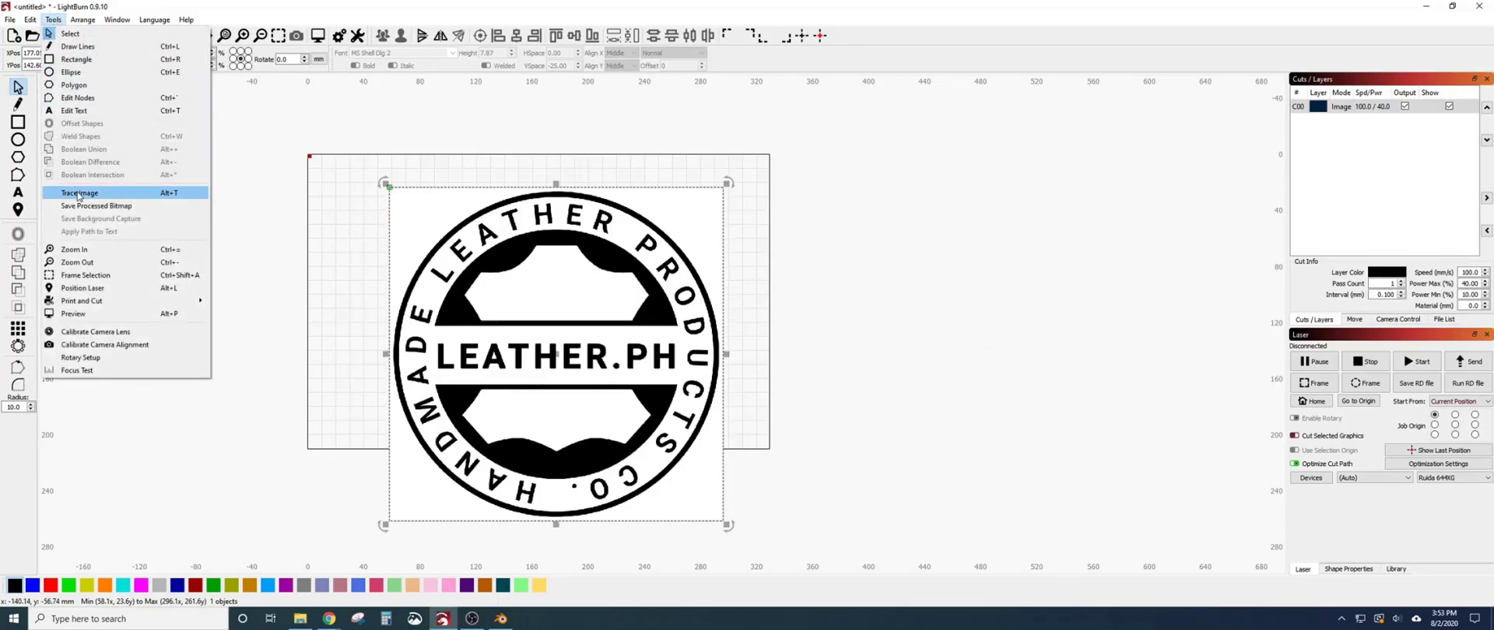
pyautogui.click(162, 198)
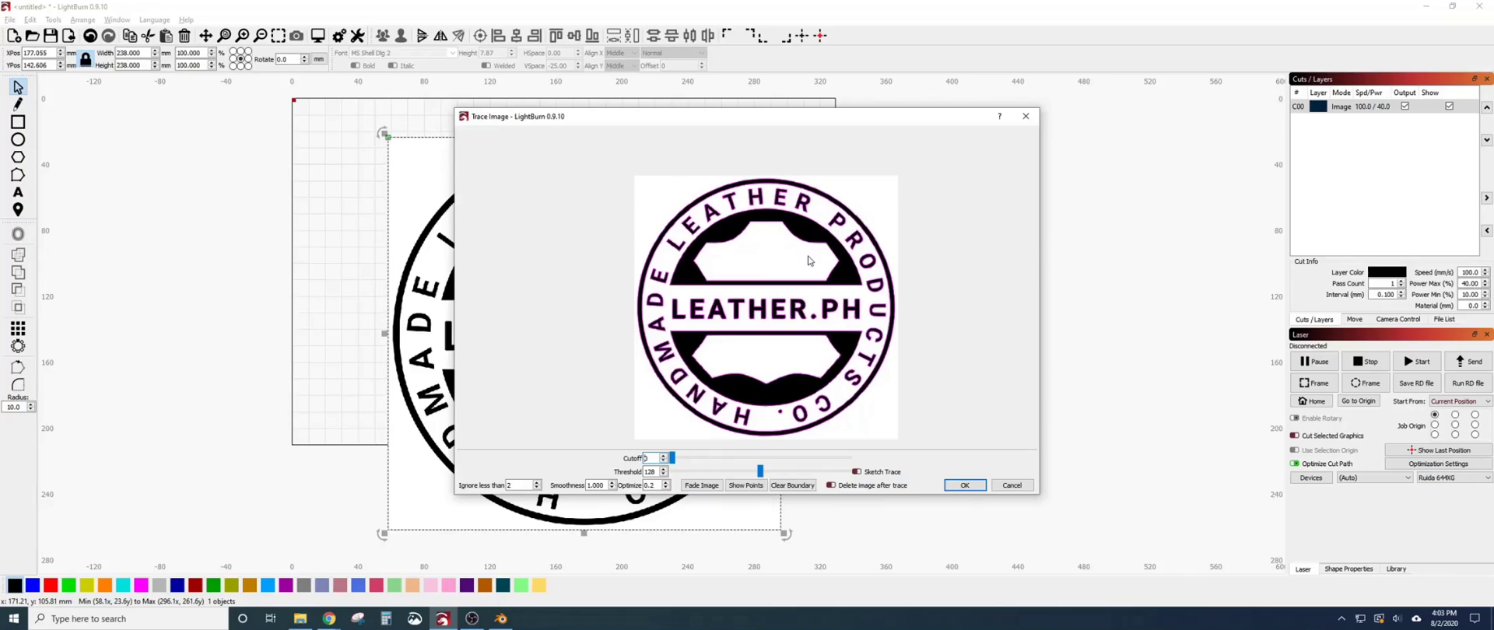
pyautogui.scroll(4, 683, 340)
pyautogui.scroll(2, 685, 341)
pyautogui.scroll(1, 642, 338)
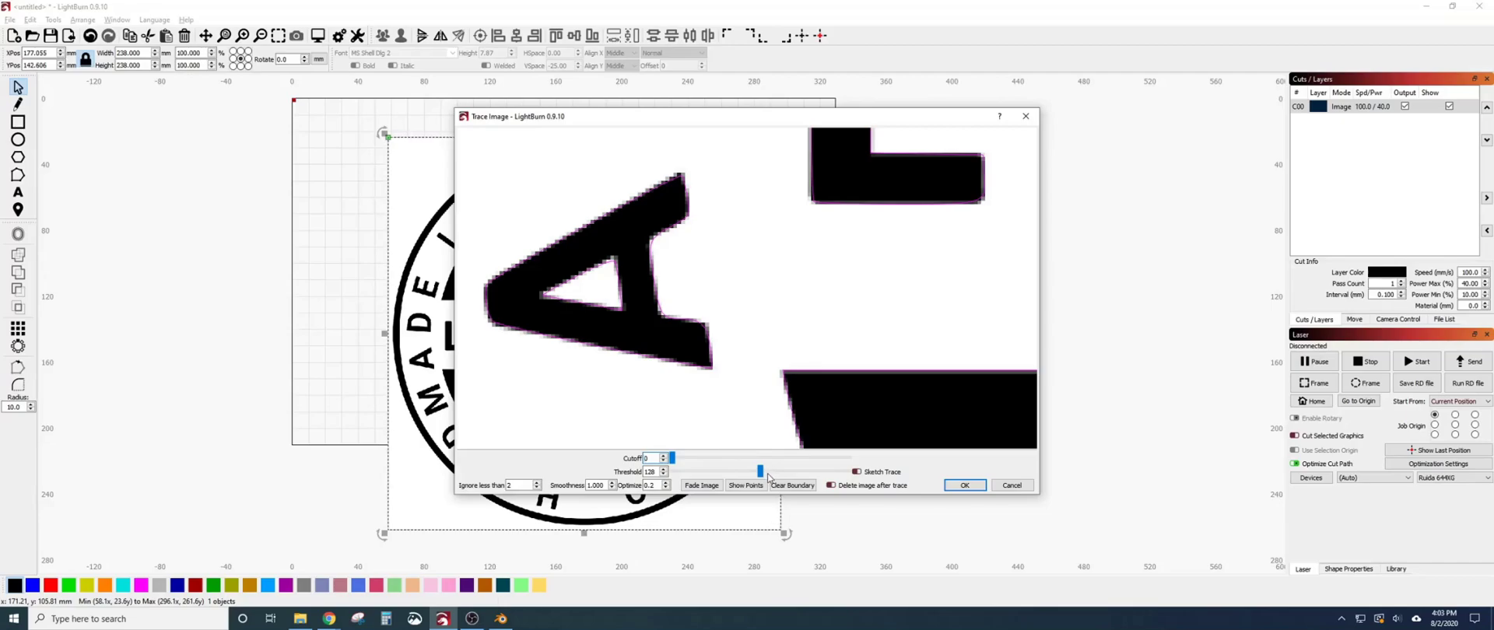
pyautogui.moveTo(761, 473); pyautogui.dragTo(835, 473)
# Inspect the trace preview outlines around the ring lettering, the LEATHER.PH text and the whole logo
pyautogui.scroll(-2, 611, 319)
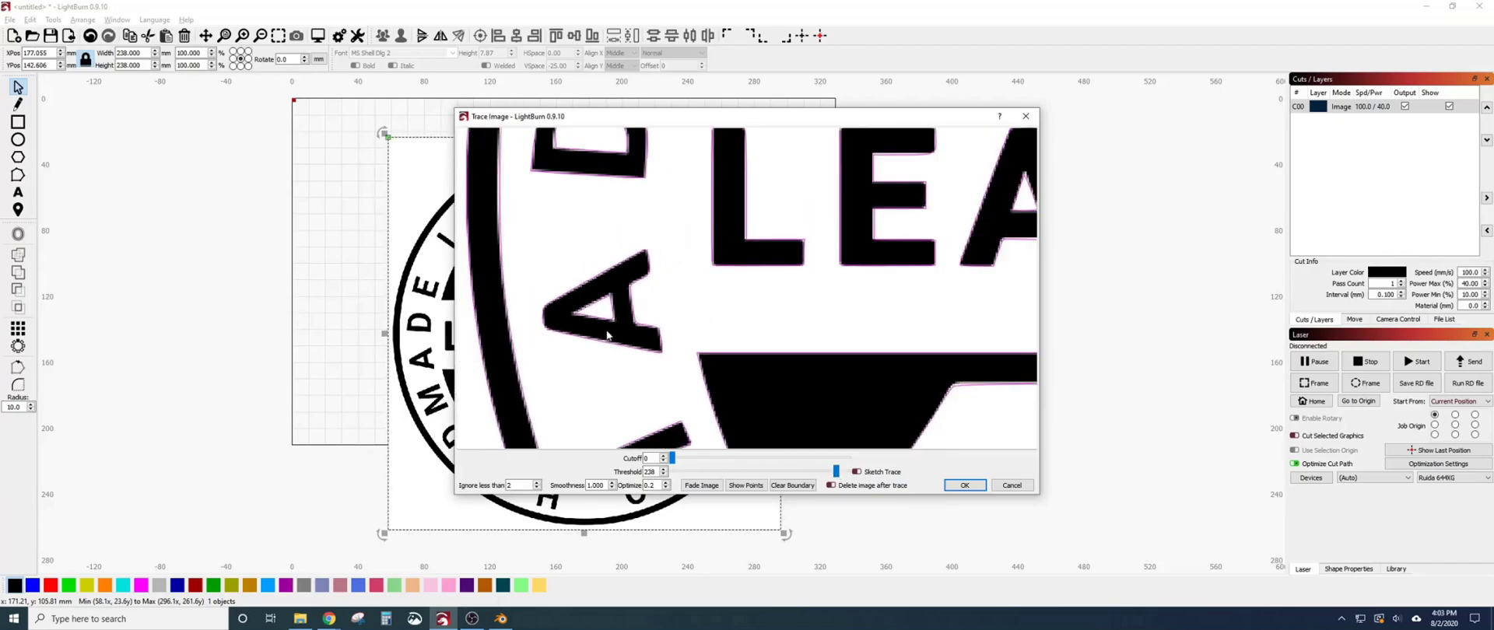
pyautogui.scroll(3, 611, 319)
pyautogui.scroll(-5, 610, 319)
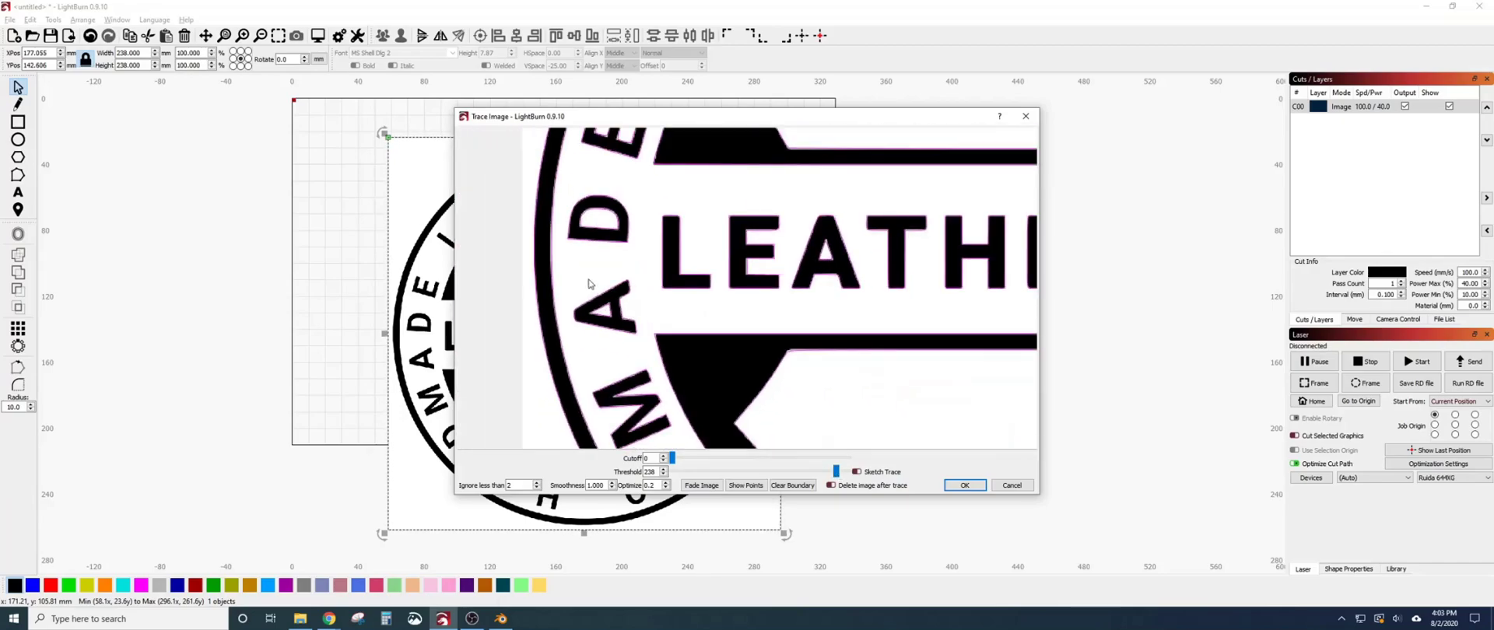
pyautogui.scroll(-2, 581, 267)
pyautogui.scroll(2, 822, 320)
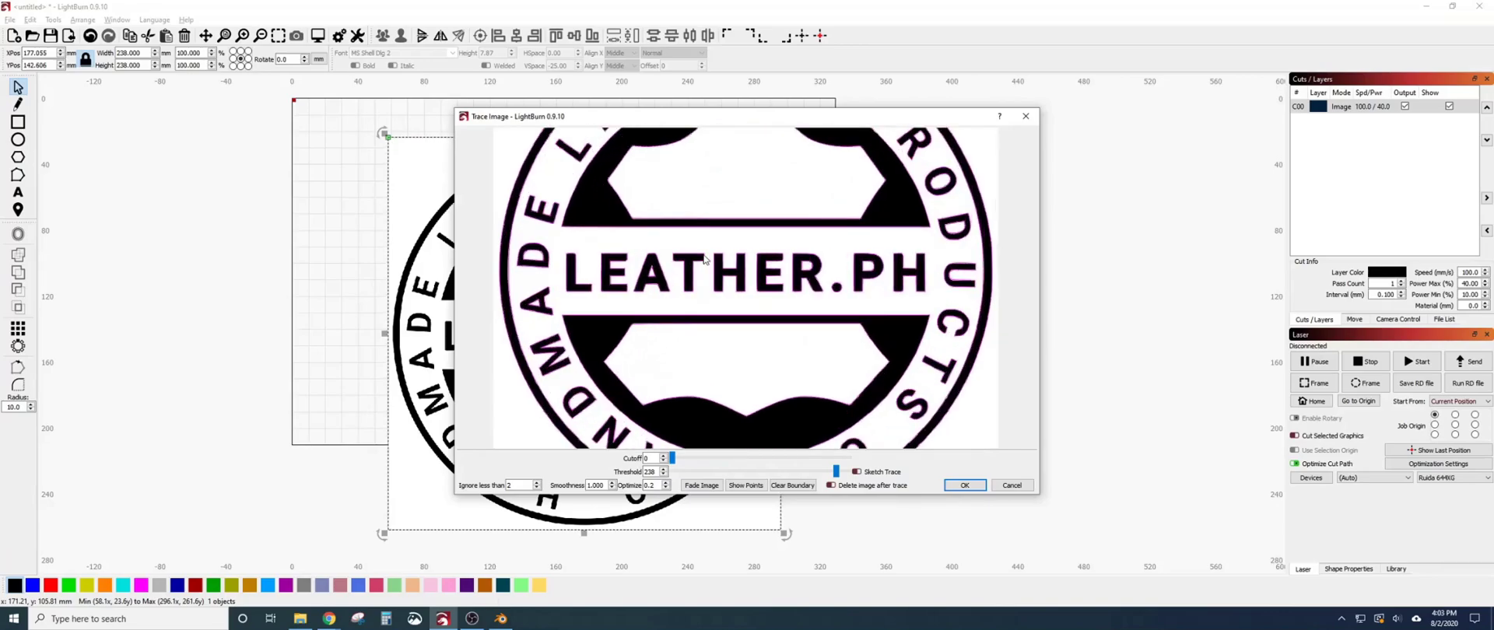
pyautogui.scroll(-2, 822, 320)
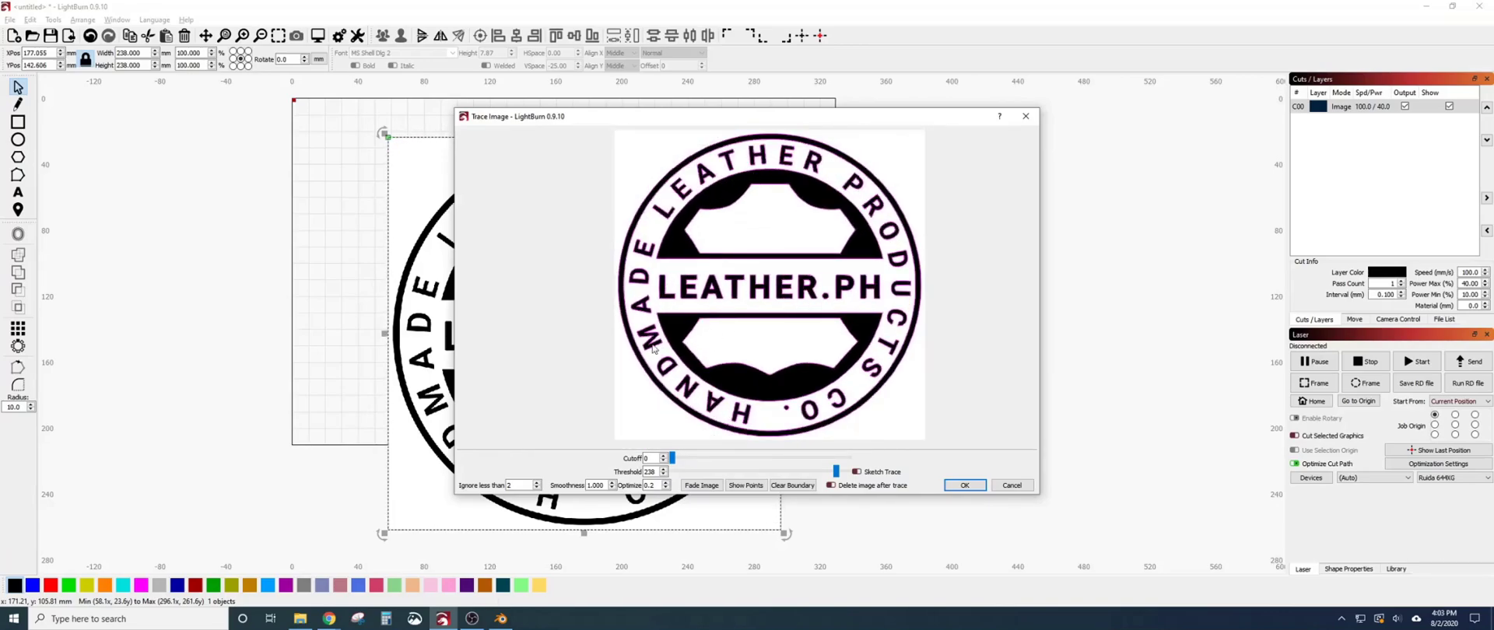
pyautogui.scroll(3, 645, 315)
pyautogui.scroll(2, 645, 314)
pyautogui.scroll(-2, 688, 322)
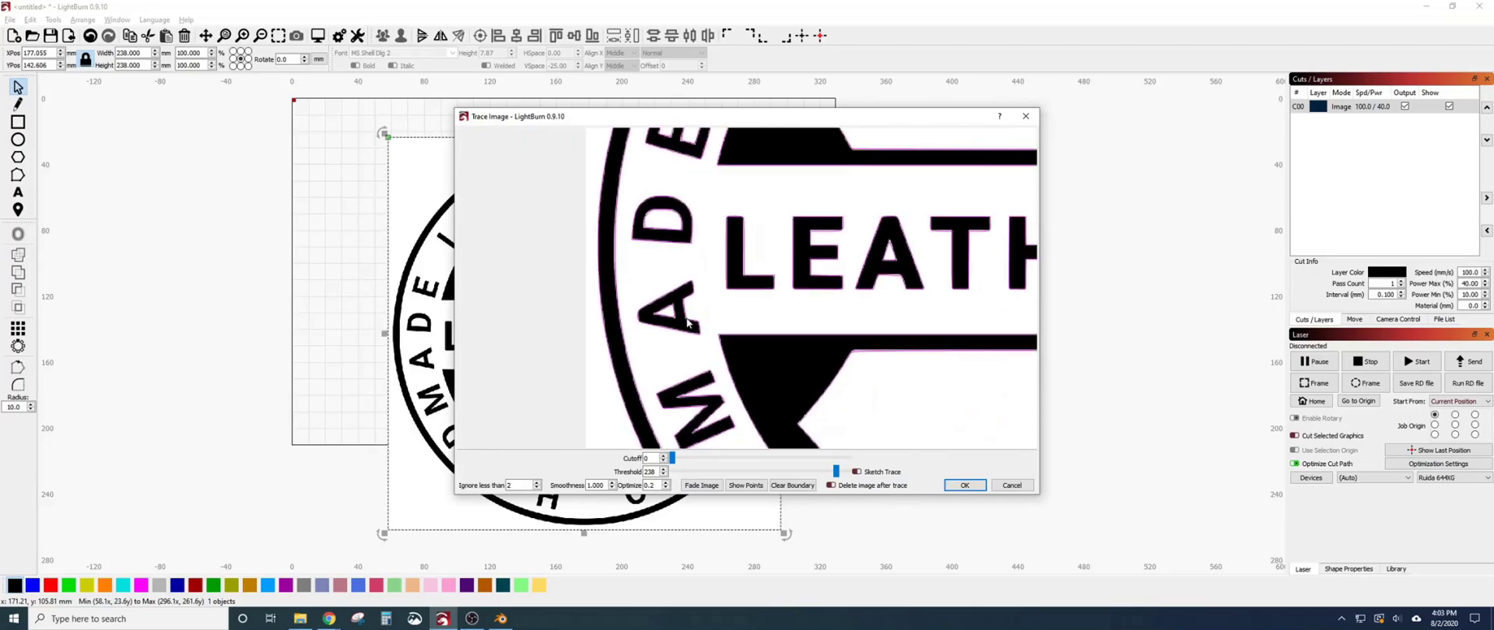
pyautogui.scroll(-3, 688, 322)
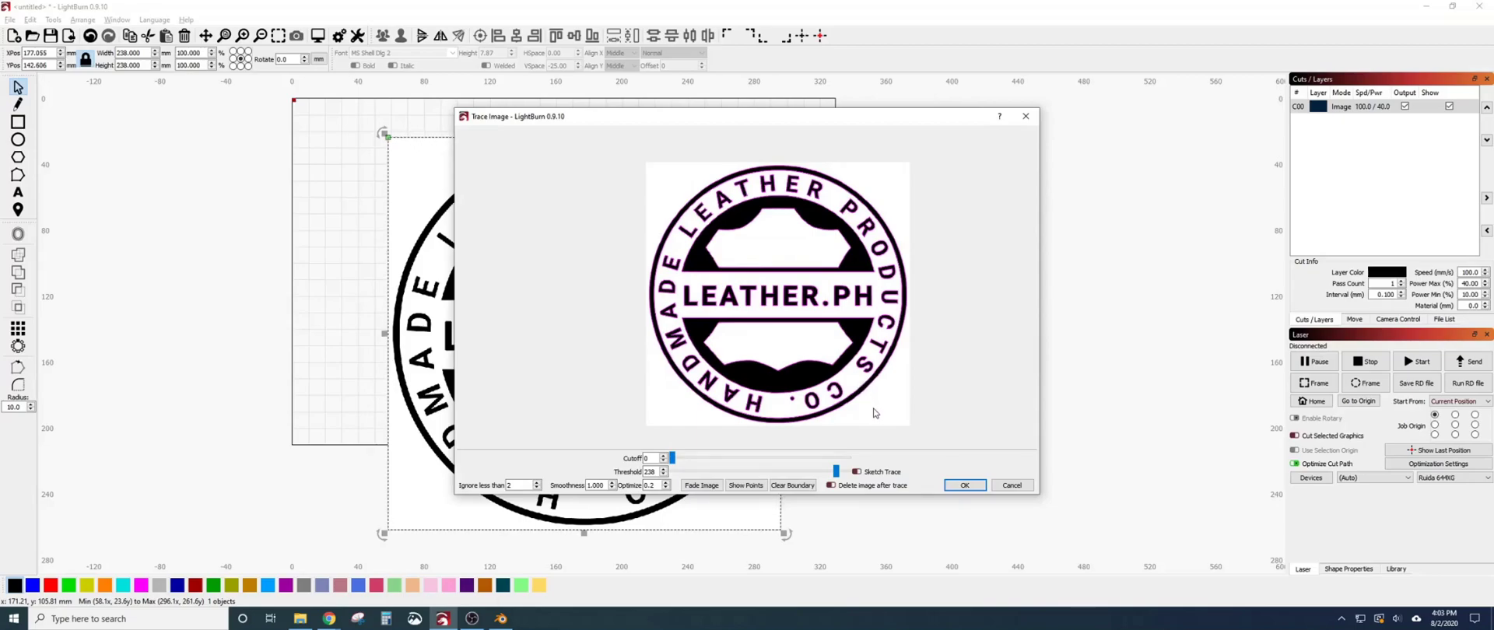
# Apply the trace and move the traced vector logo beside the original image
pyautogui.click(965, 486)
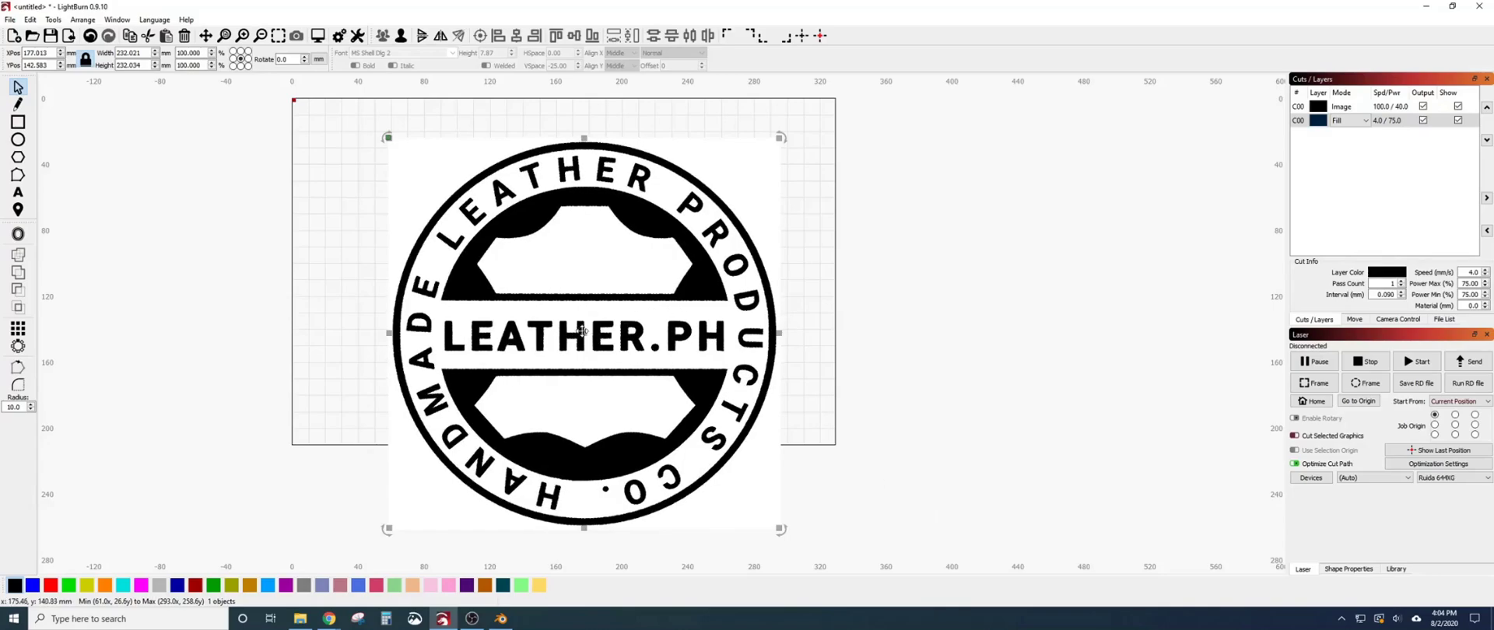
pyautogui.moveTo(584, 332); pyautogui.dragTo(1022, 331)
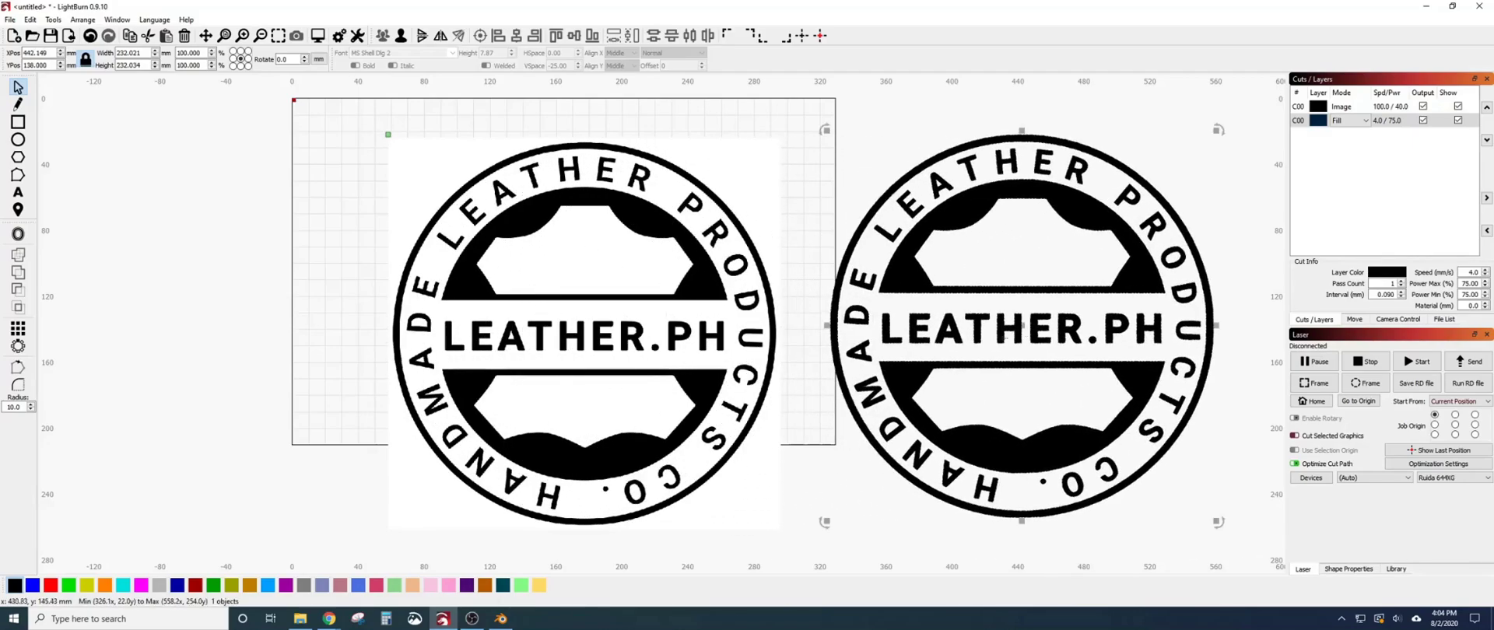
# Delete the original bitmap logo and move the traced vector logo back onto the work area
pyautogui.click(610, 350)
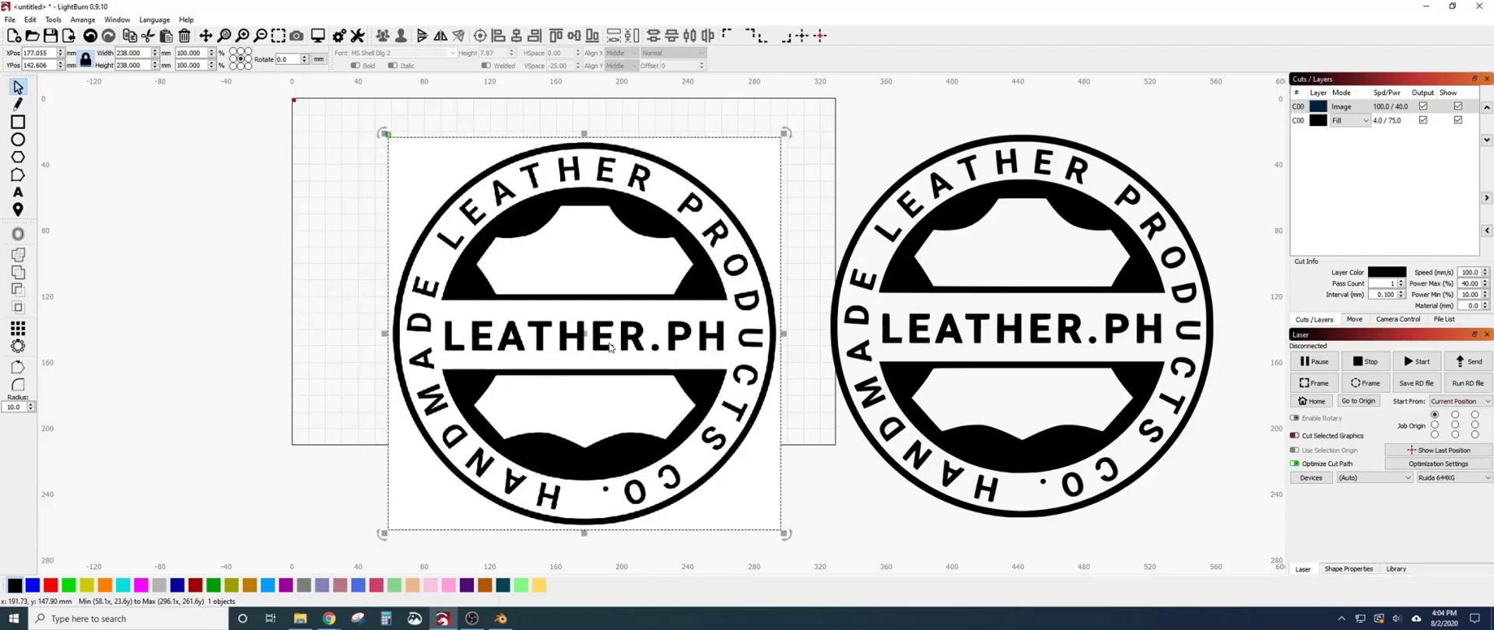
pyautogui.press('Delete')
pyautogui.moveTo(877, 196); pyautogui.dragTo(1245, 520)
pyautogui.moveTo(1029, 326)
pyautogui.mouseDown()
pyautogui.moveTo(921, 304)
pyautogui.moveTo(622, 287)
pyautogui.mouseUp()
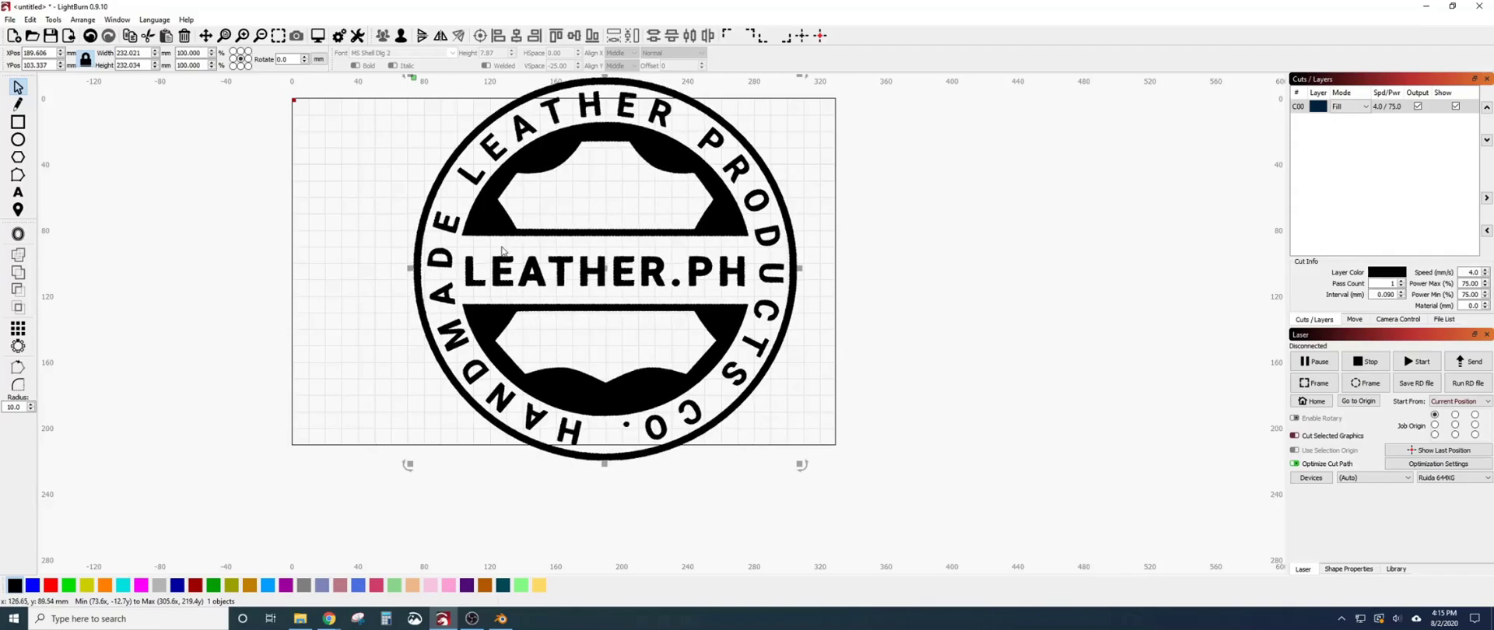
pyautogui.moveTo(496, 251); pyautogui.dragTo(569, 291)
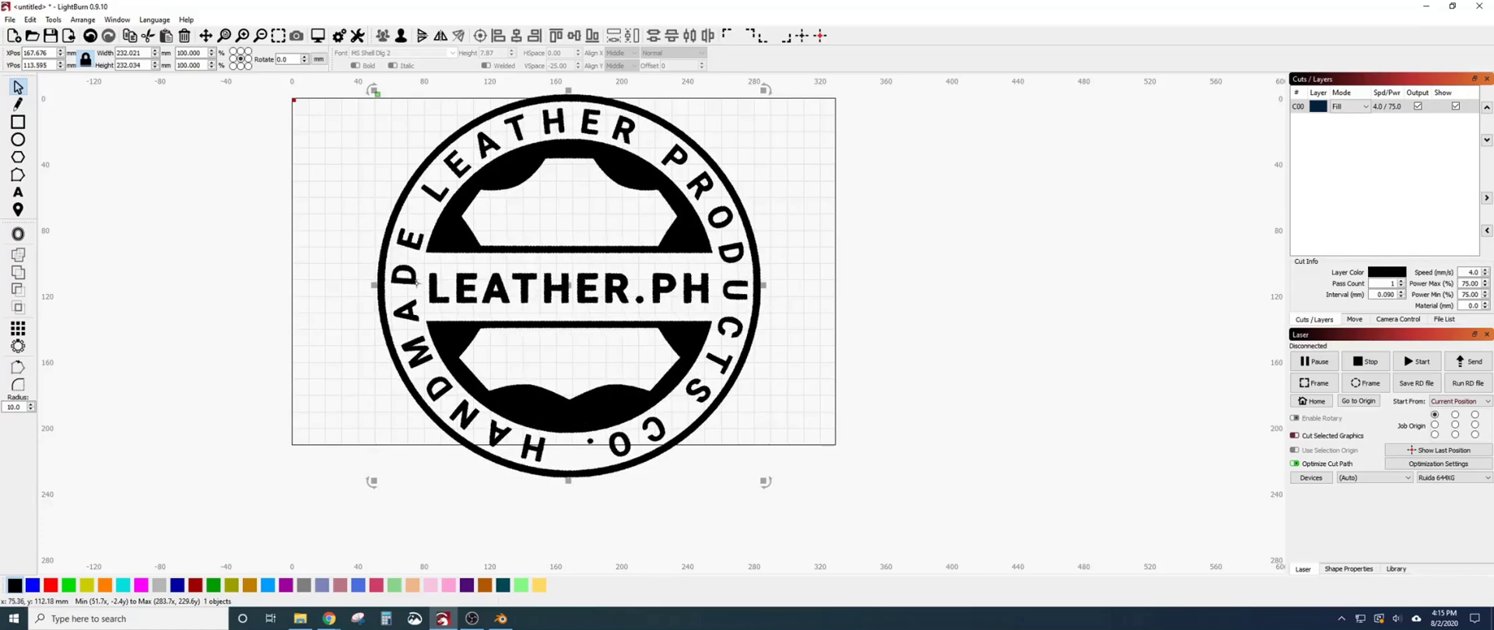
# Resize the traced logo proportionally to a width of 70 mm
pyautogui.doubleClick(145, 55)
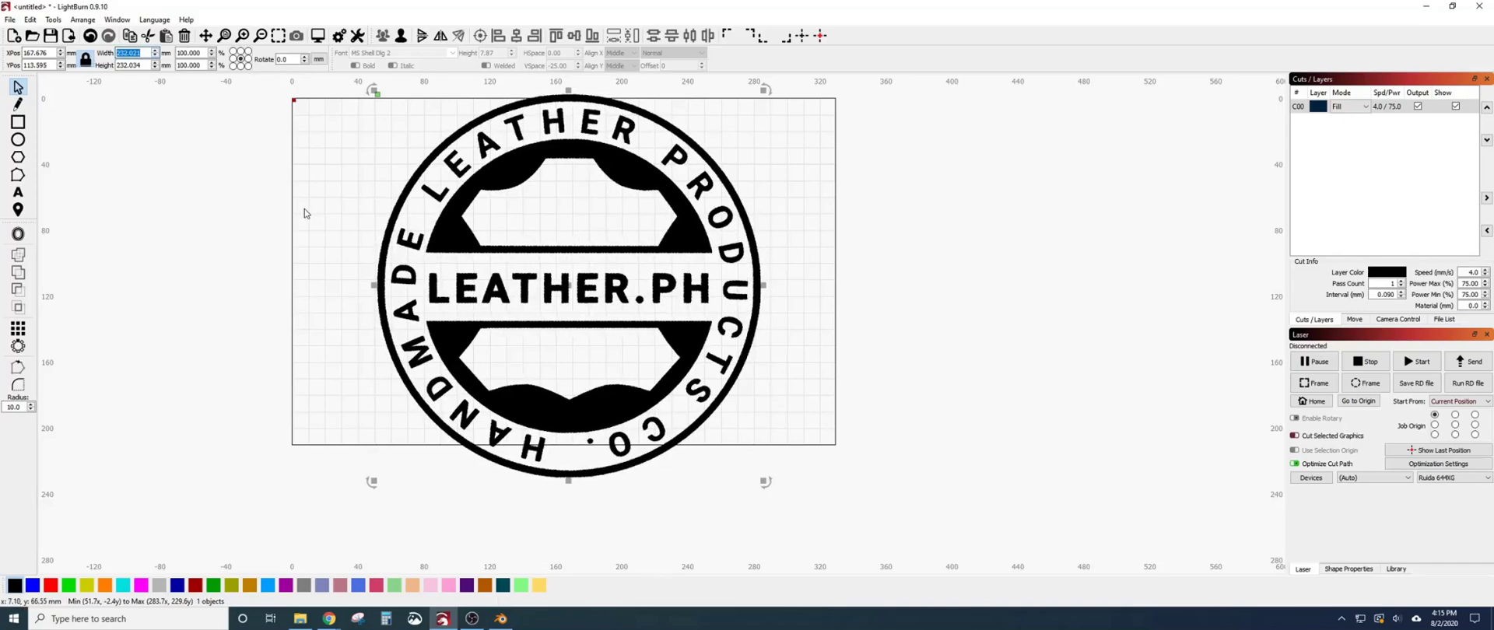
pyautogui.write('70')
pyautogui.press('Return')
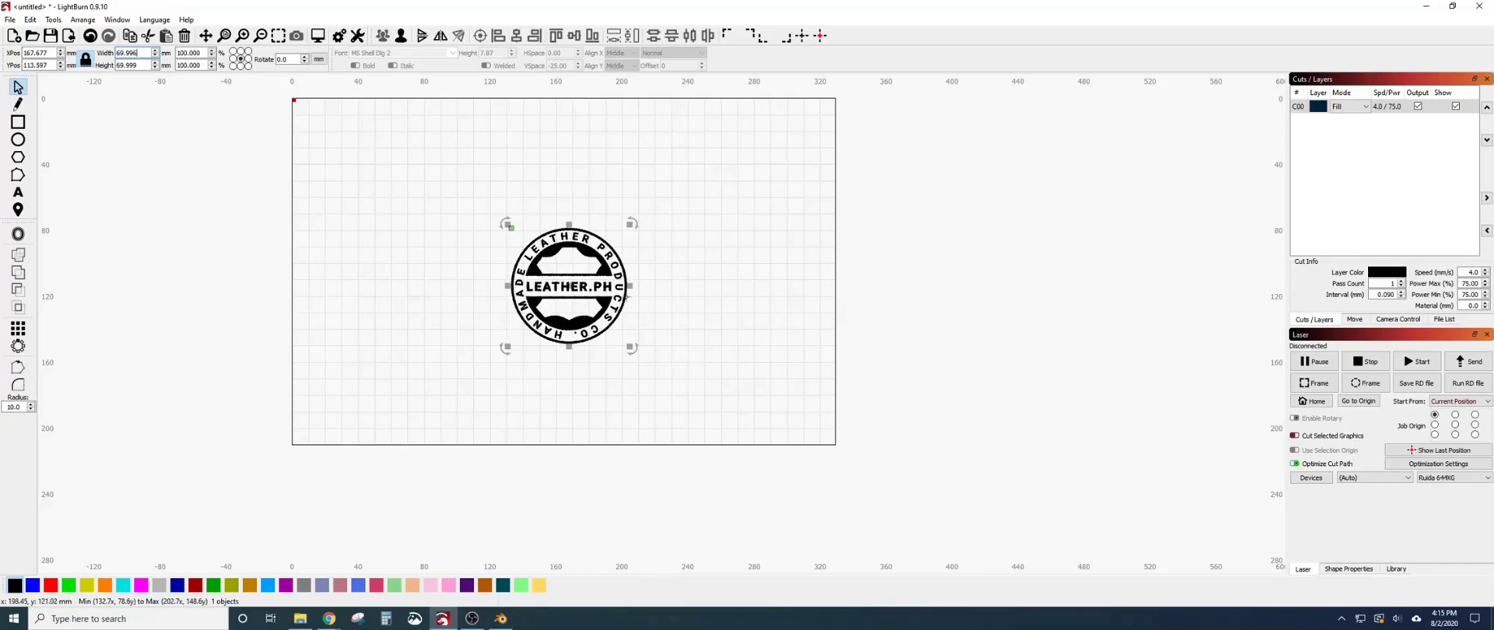
pyautogui.press('Escape')
# Rotate the whole traced logo by 90 degrees and deselect it
pyautogui.scroll(4, 578, 288)
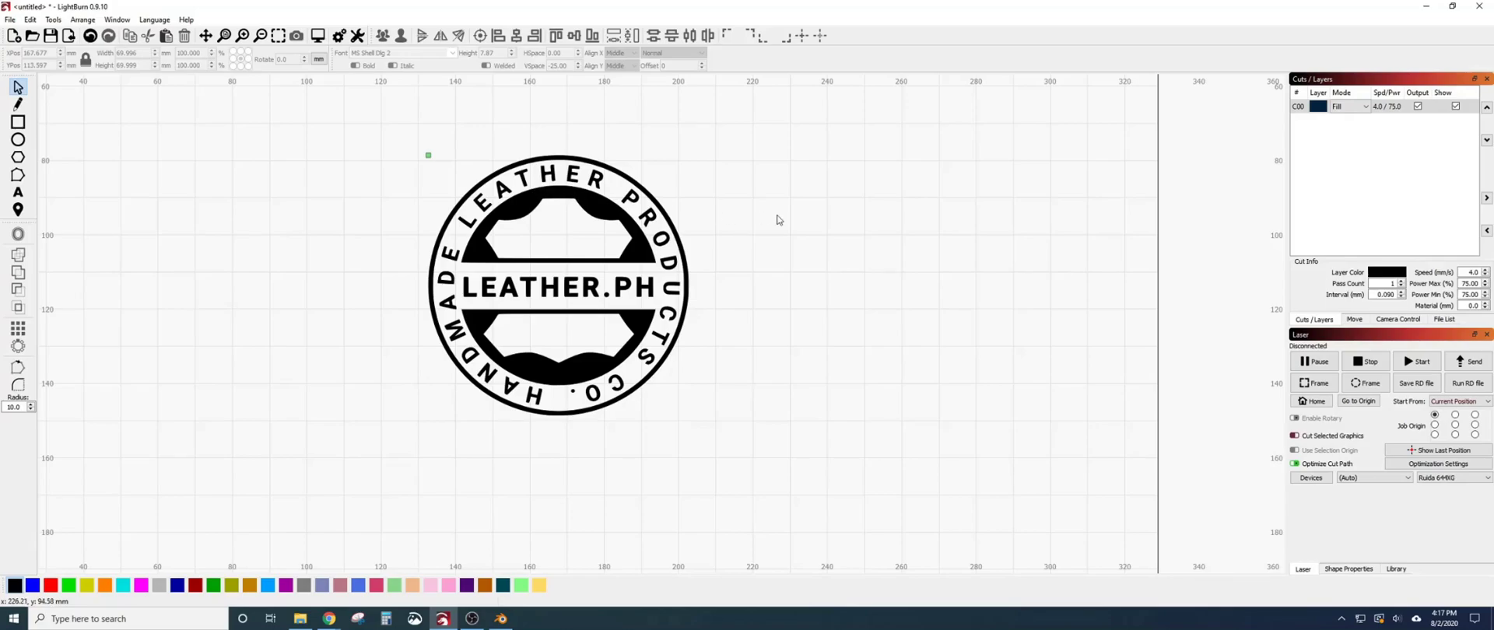
pyautogui.moveTo(720, 431); pyautogui.dragTo(393, 144)
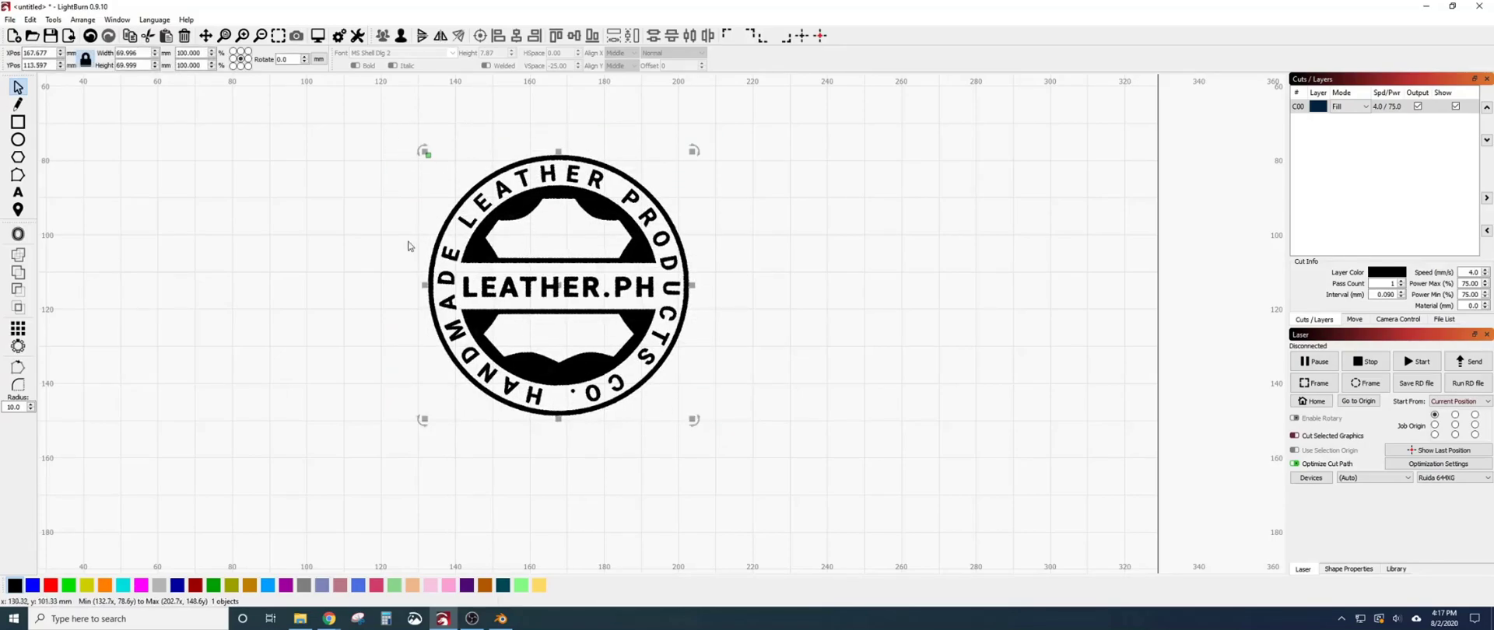
pyautogui.doubleClick(286, 59)
pyautogui.write('90')
pyautogui.press('Return')
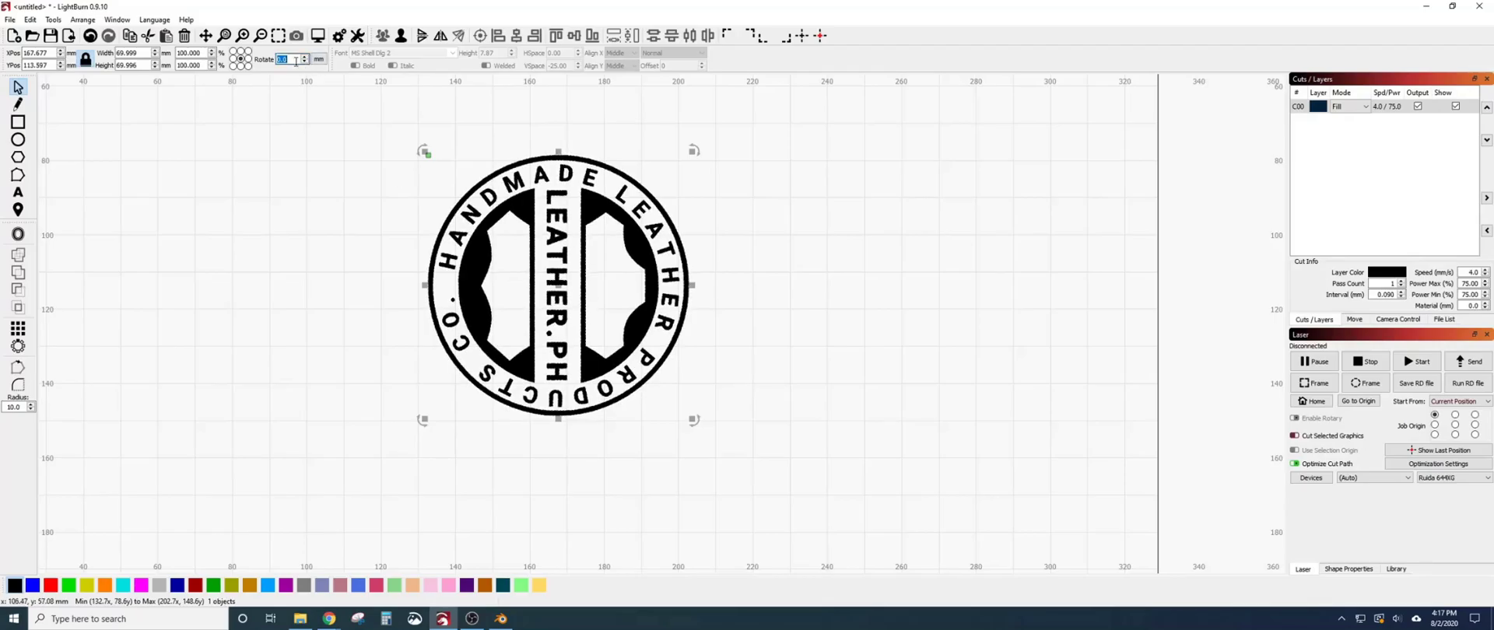
pyautogui.click(511, 249)
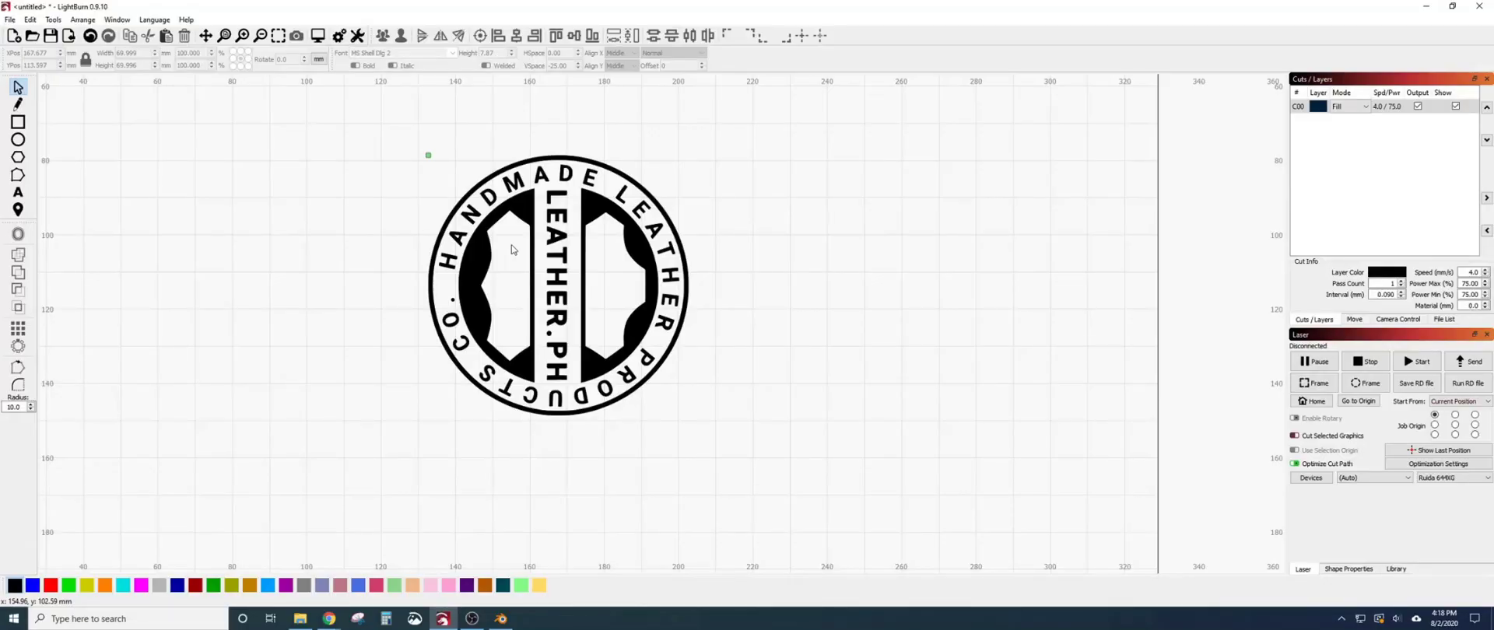